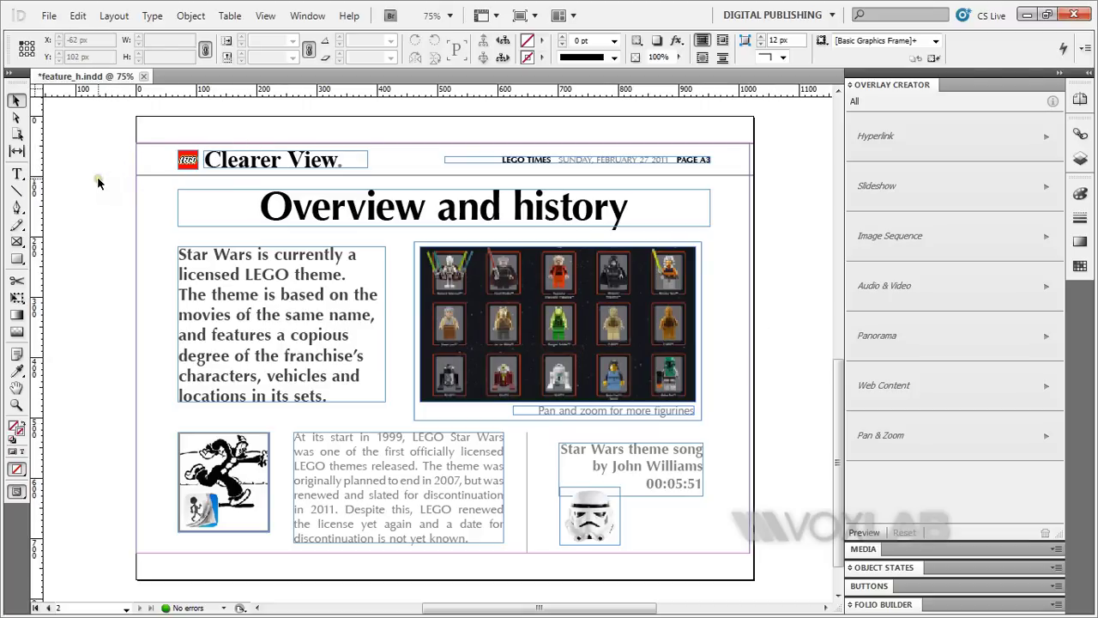
Place star_wars_-_main_theme.mp3 as an audio frame beside the theme-song caption.
{"action": "left_click", "coordinate": [49, 17]}
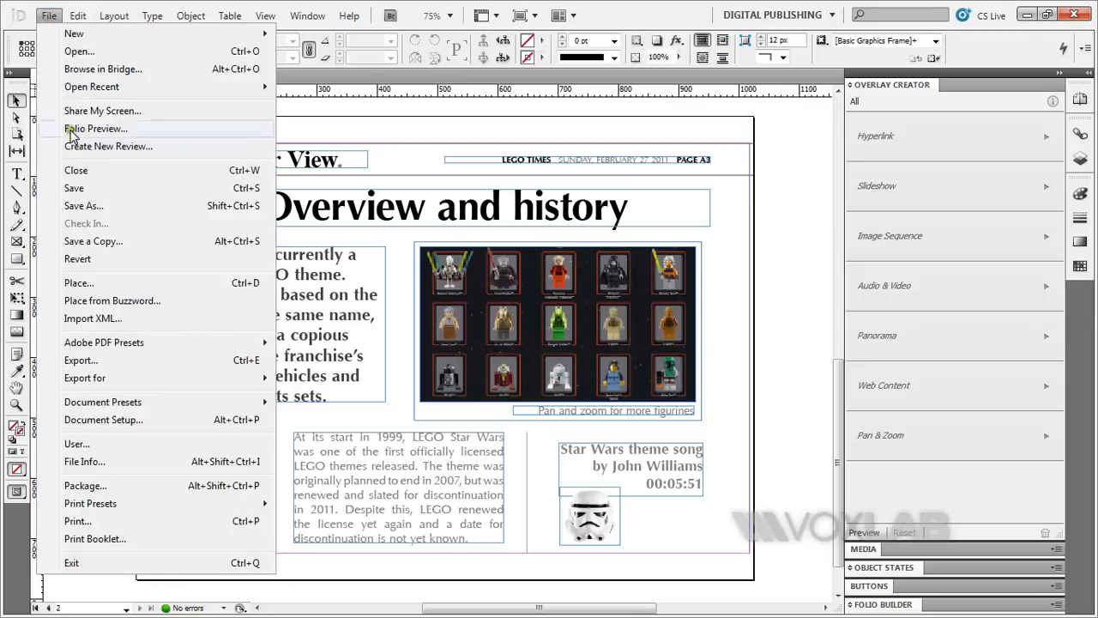
{"action": "left_click", "coordinate": [80, 283]}
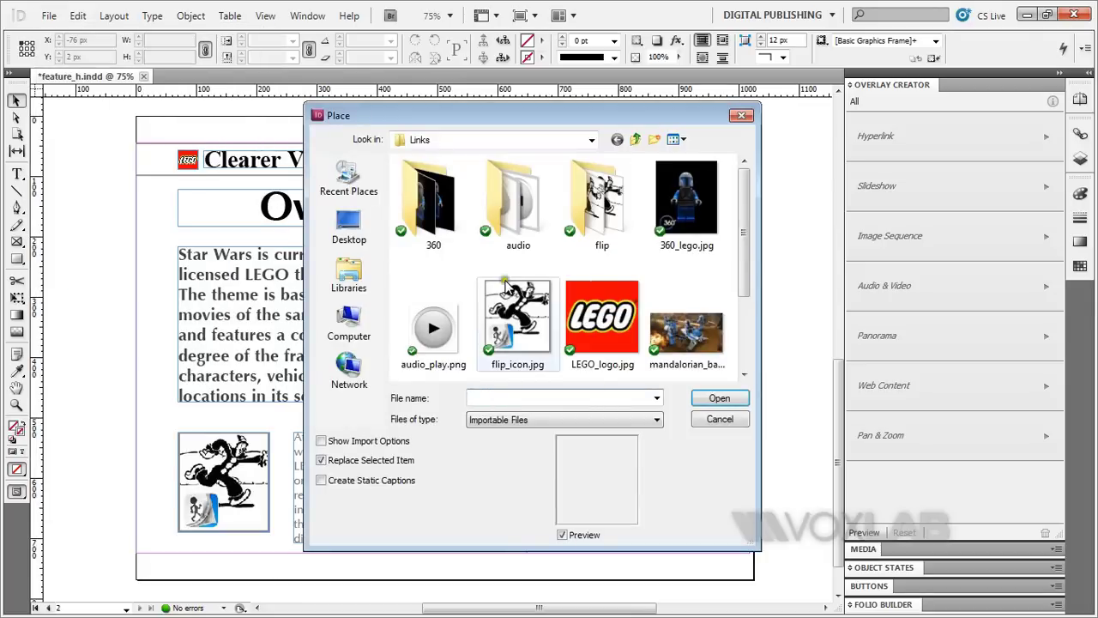
{"action": "left_click_drag", "start_coordinate": [742, 257], "coordinate": [743, 335]}
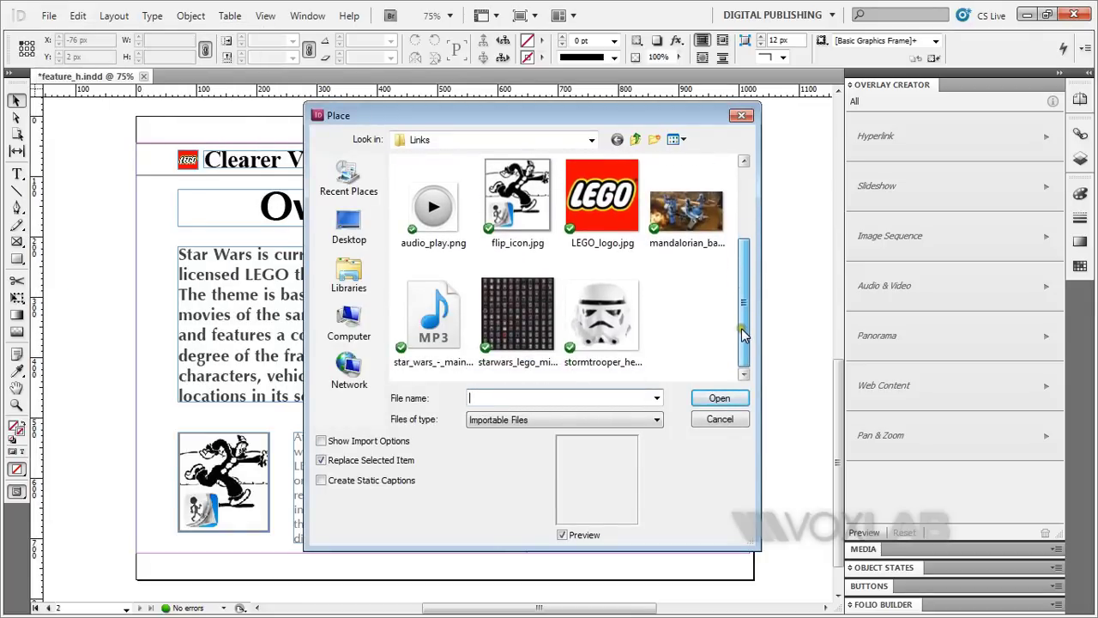
{"action": "left_click", "coordinate": [429, 347]}
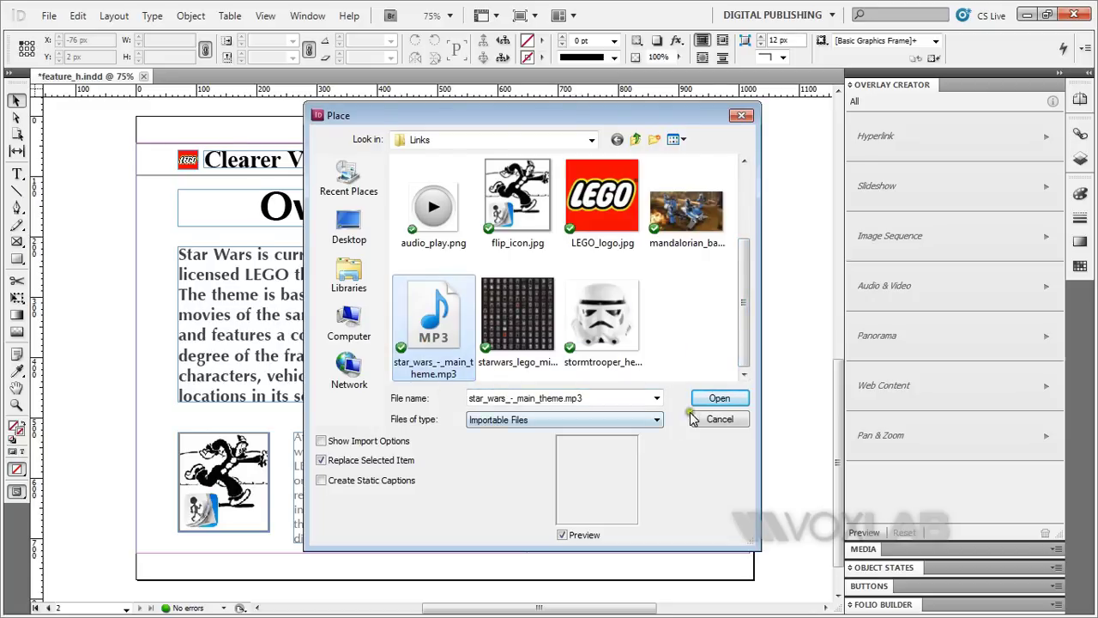
{"action": "left_click", "coordinate": [712, 399]}
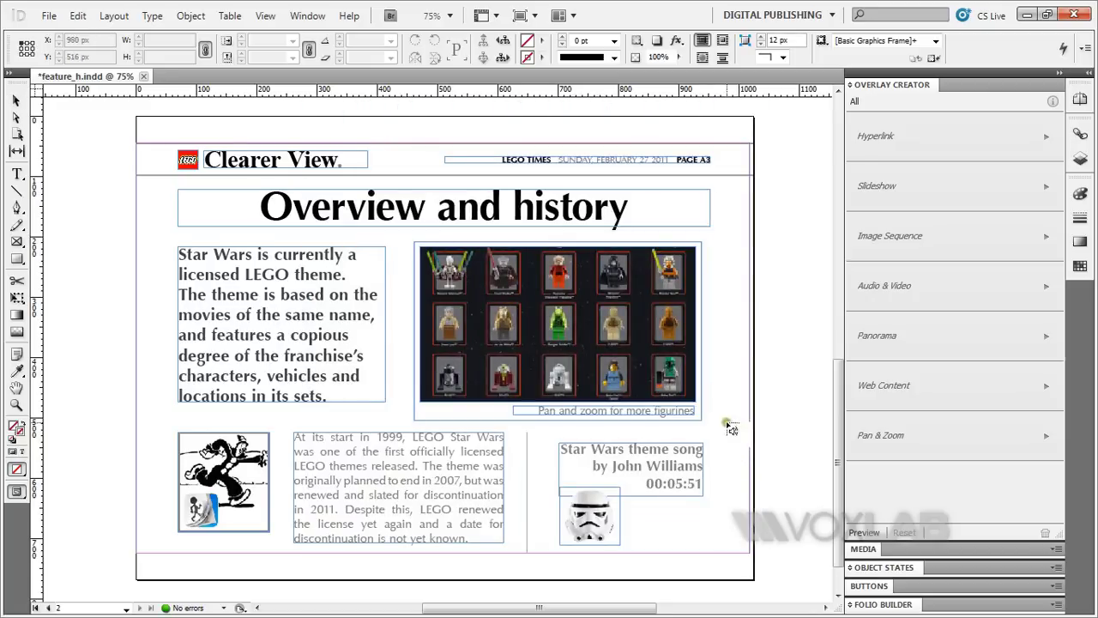
{"action": "left_click", "coordinate": [724, 426]}
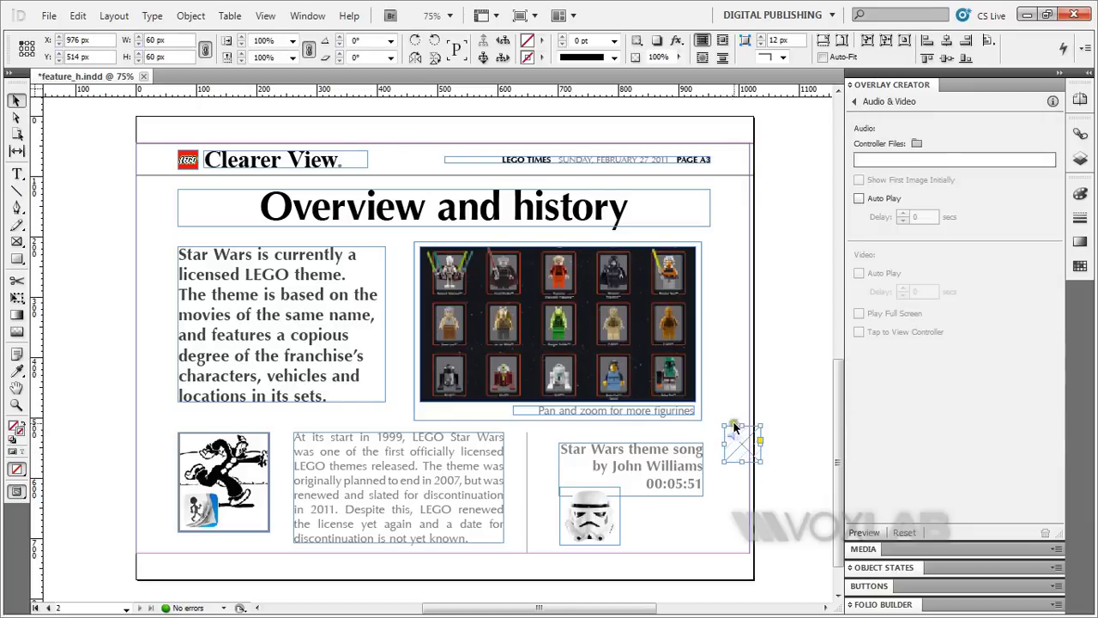
Move the audio frame down beside the stormtrooper image under the song credits.
{"action": "left_click_drag", "start_coordinate": [733, 435], "coordinate": [693, 516]}
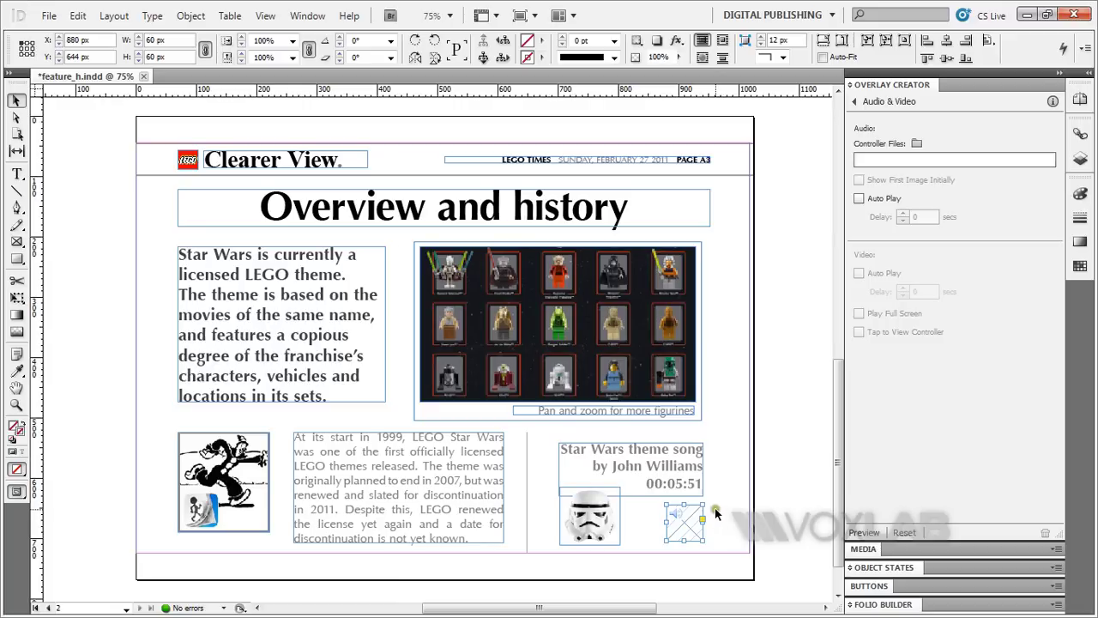
Set the audio controller files to the Folio Sample > feature_stack > Links > audio folder.
{"action": "left_click", "coordinate": [916, 145]}
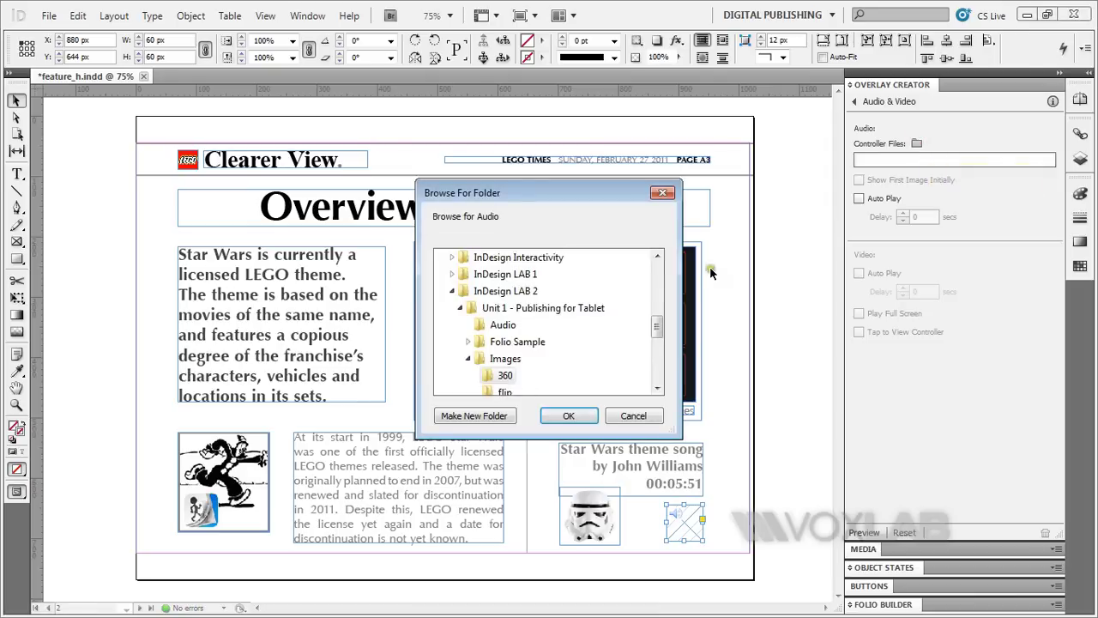
{"action": "left_click_drag", "start_coordinate": [656, 327], "coordinate": [657, 339]}
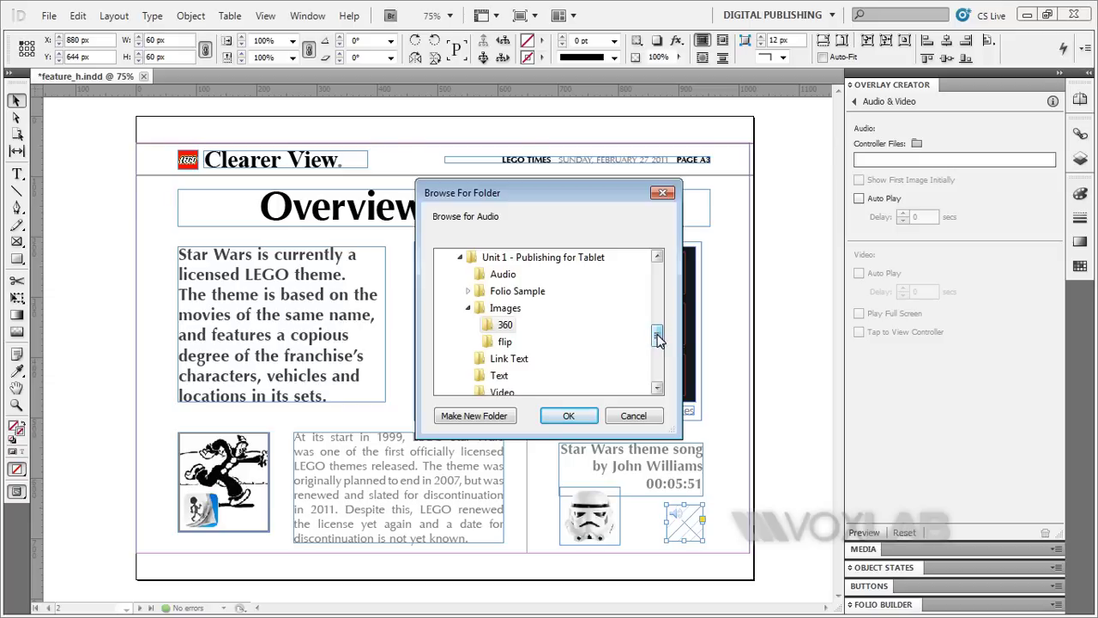
{"action": "left_click_drag", "start_coordinate": [657, 335], "coordinate": [658, 333]}
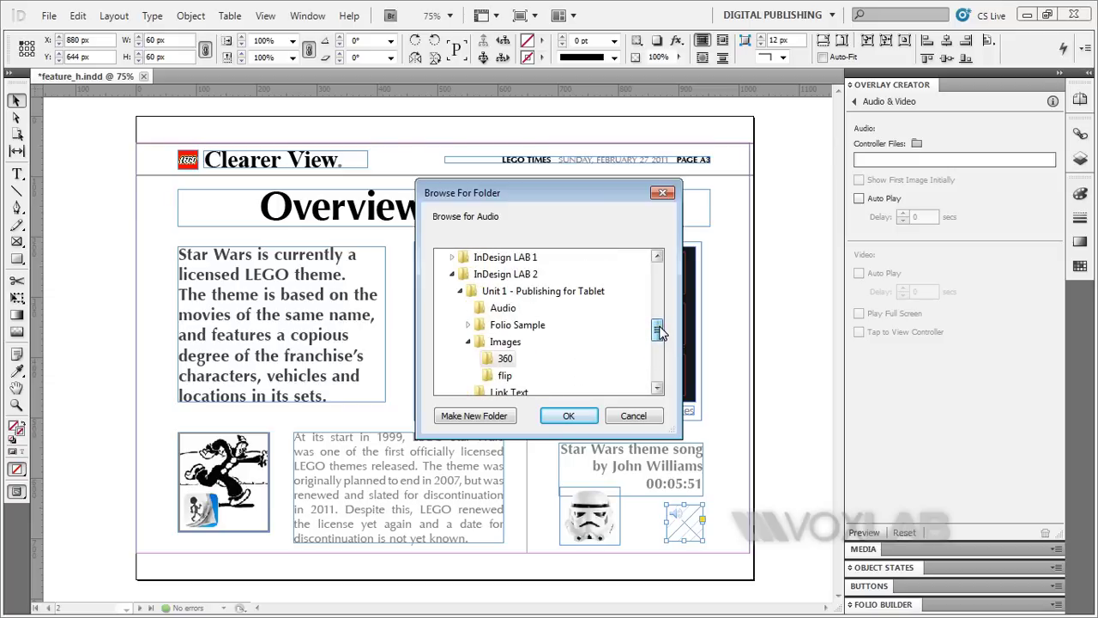
{"action": "left_click", "coordinate": [468, 324]}
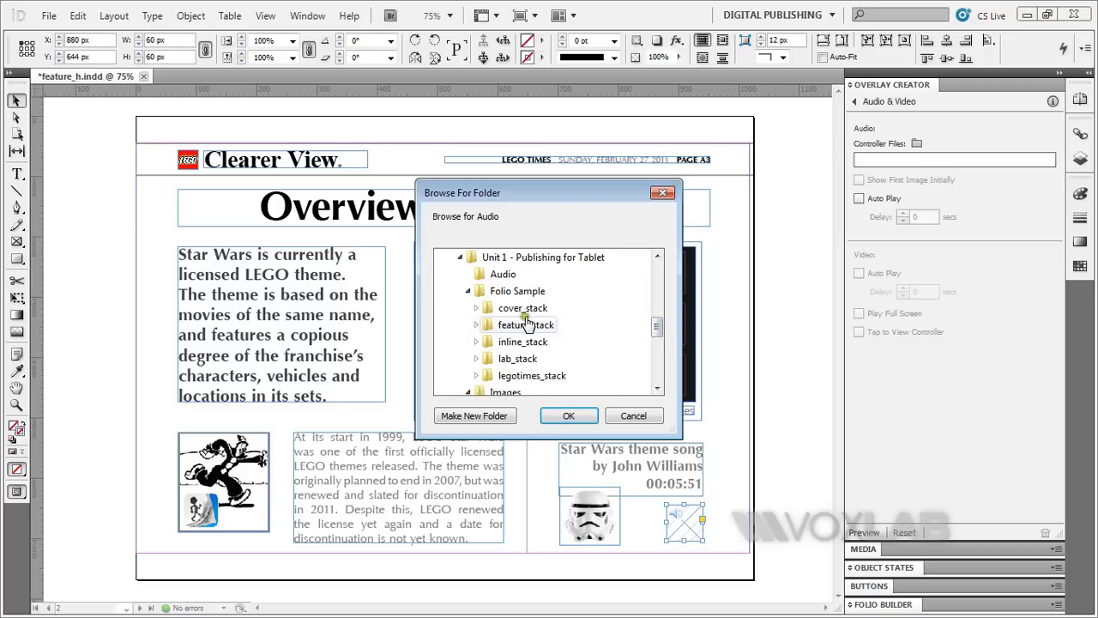
{"action": "left_click", "coordinate": [476, 325]}
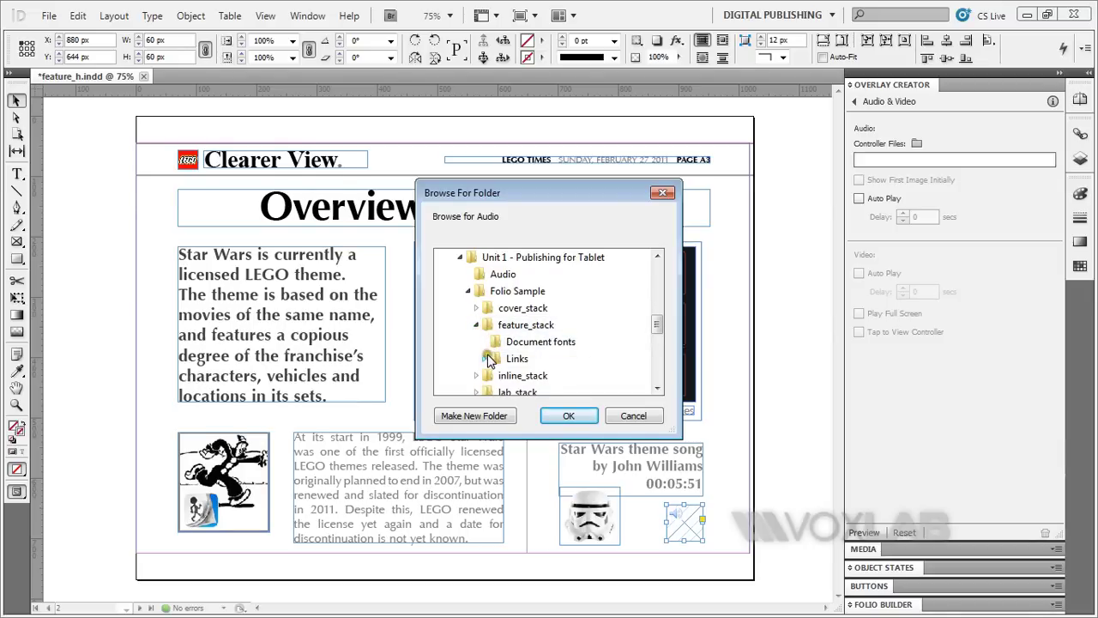
{"action": "left_click", "coordinate": [484, 358]}
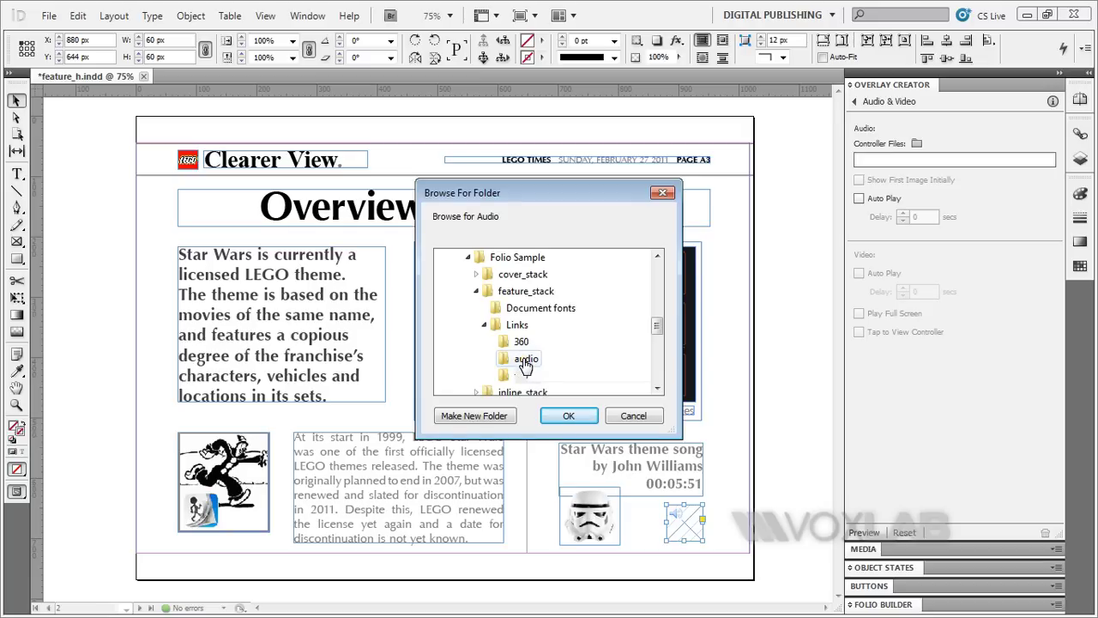
{"action": "left_click", "coordinate": [526, 360]}
{"action": "left_click", "coordinate": [568, 417]}
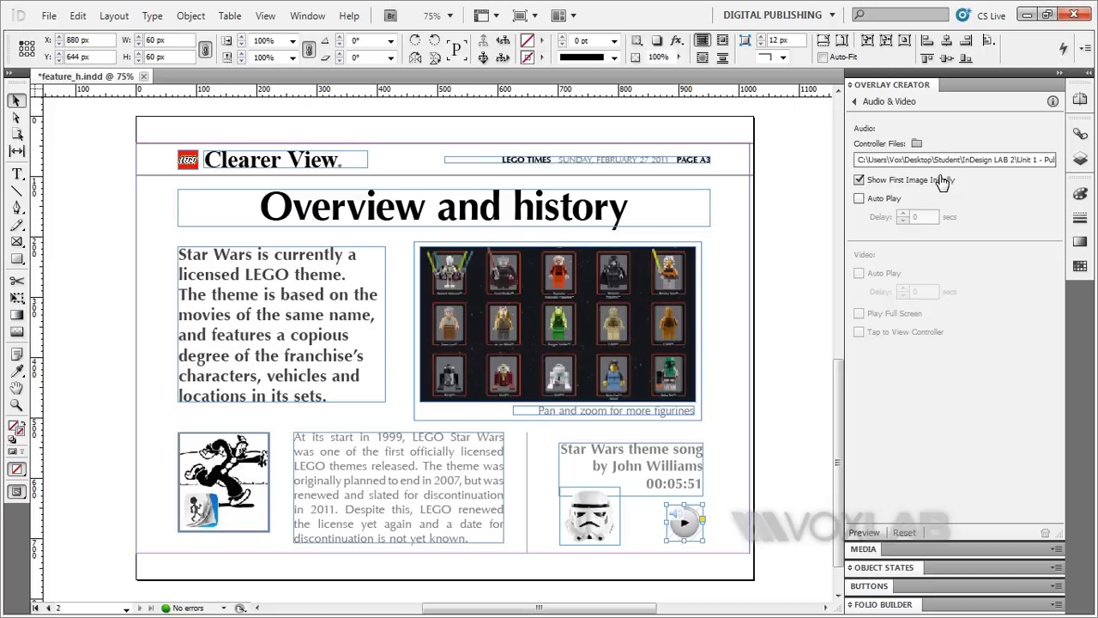
{"action": "left_click", "coordinate": [733, 300]}
{"action": "left_click_drag", "start_coordinate": [751, 295], "coordinate": [676, 282]}
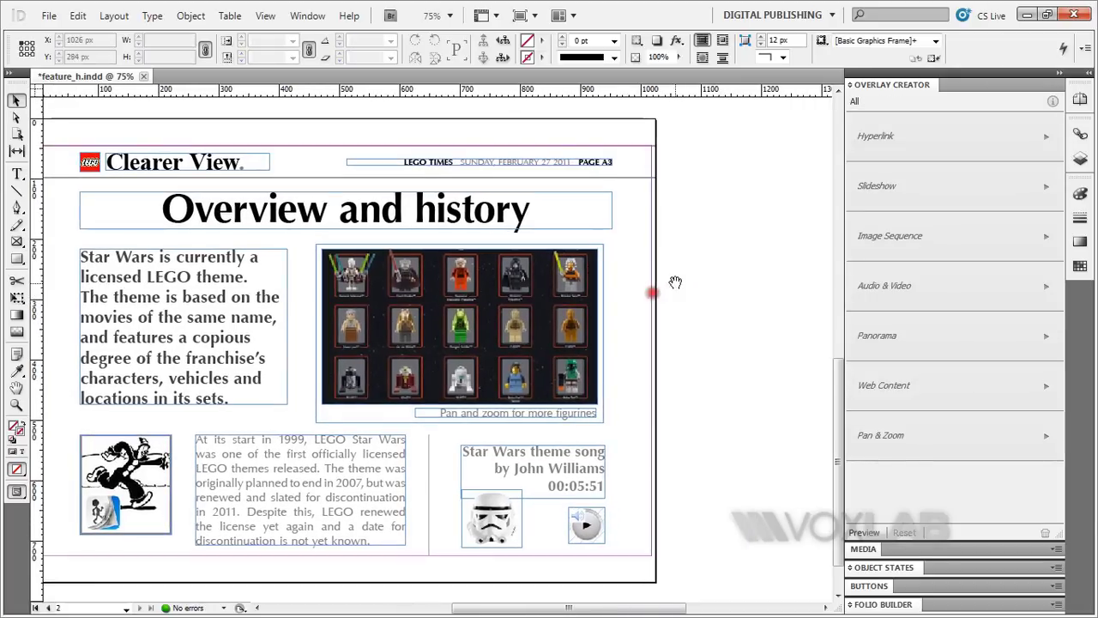
{"action": "left_click", "coordinate": [51, 16]}
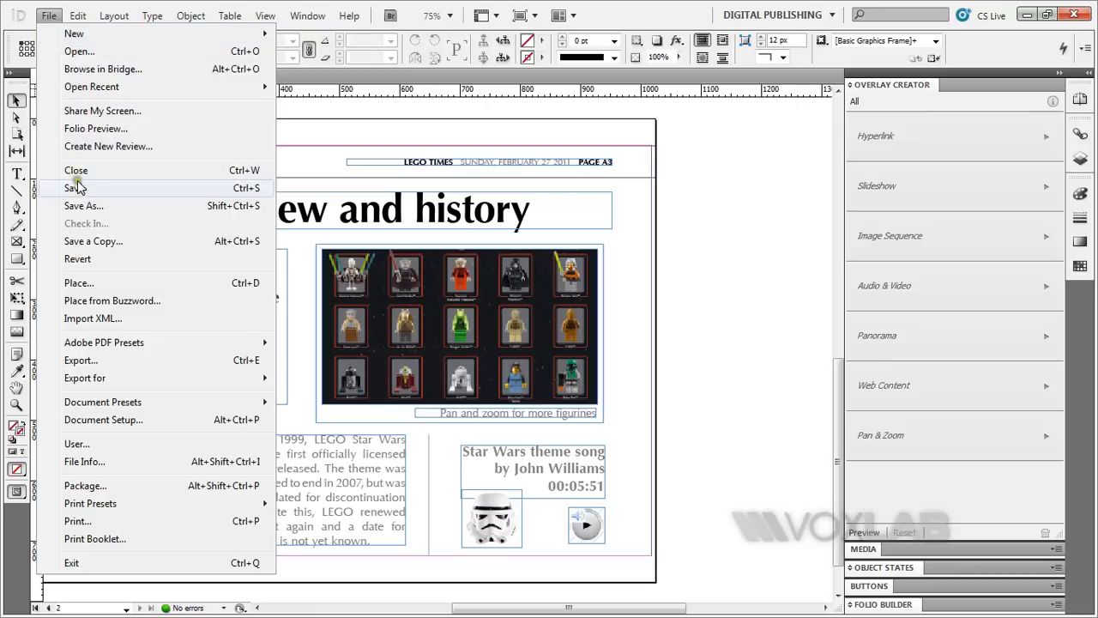
{"action": "left_click", "coordinate": [95, 285]}
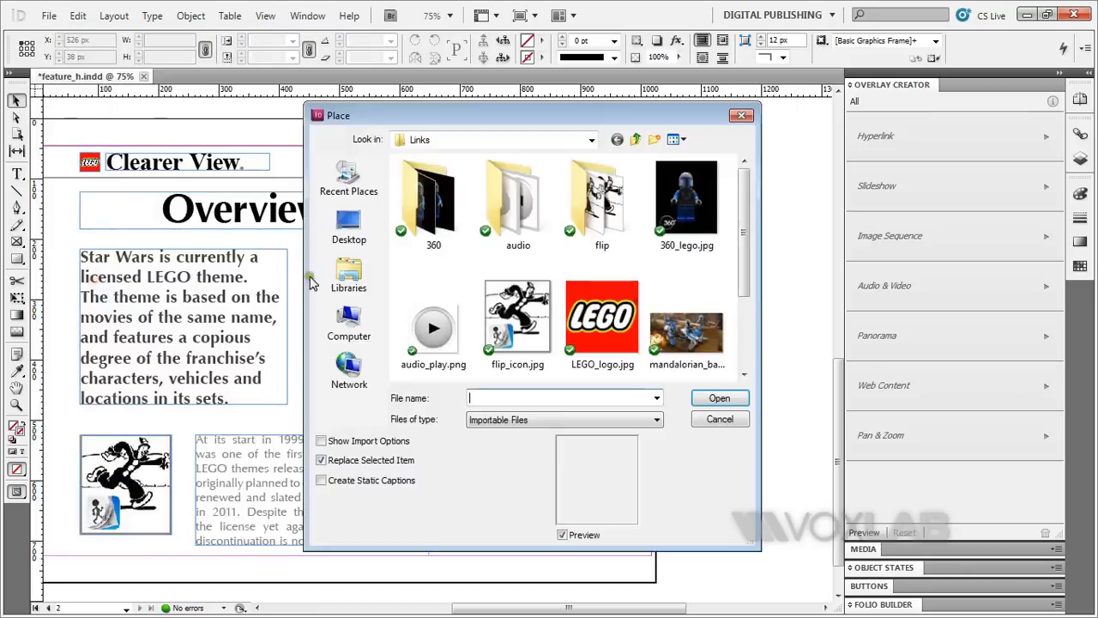
{"action": "double_click", "coordinate": [514, 214]}
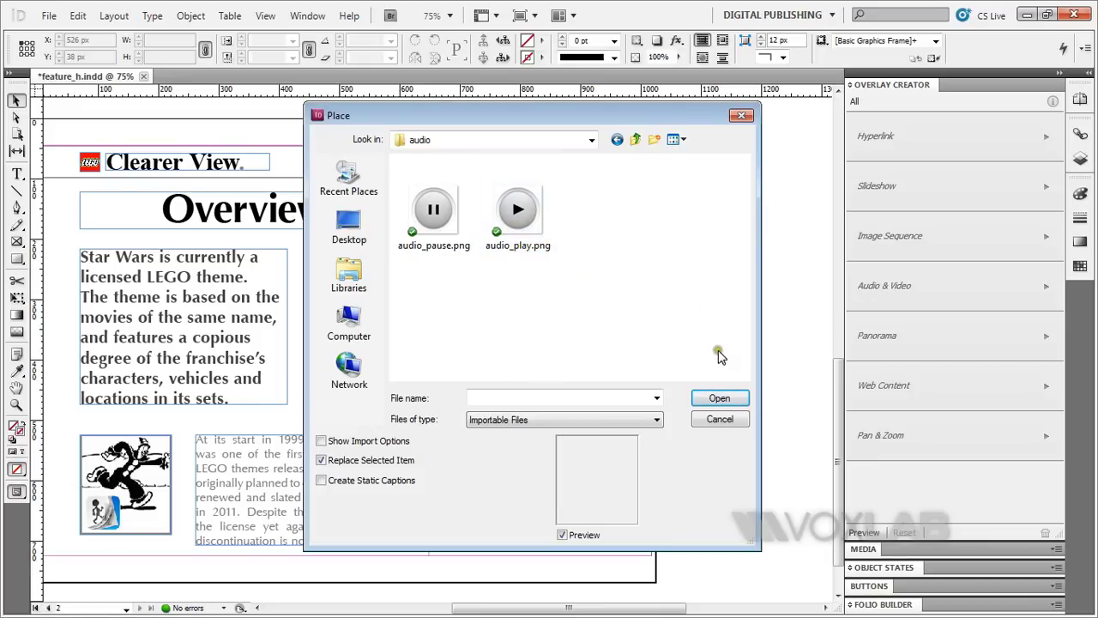
{"action": "left_click", "coordinate": [635, 139]}
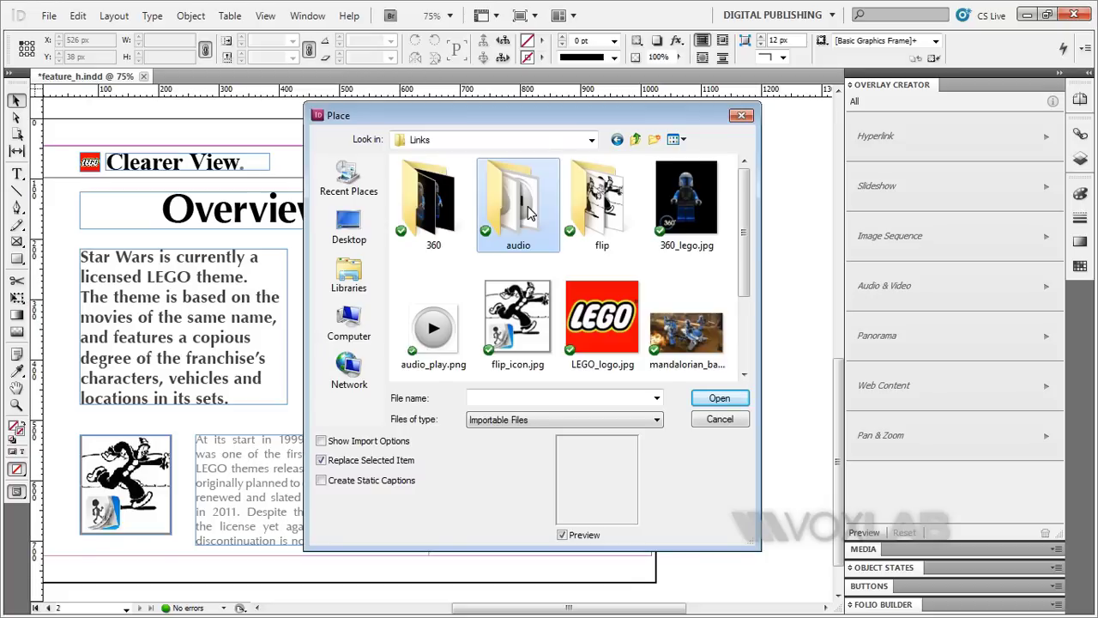
{"action": "left_click", "coordinate": [717, 418]}
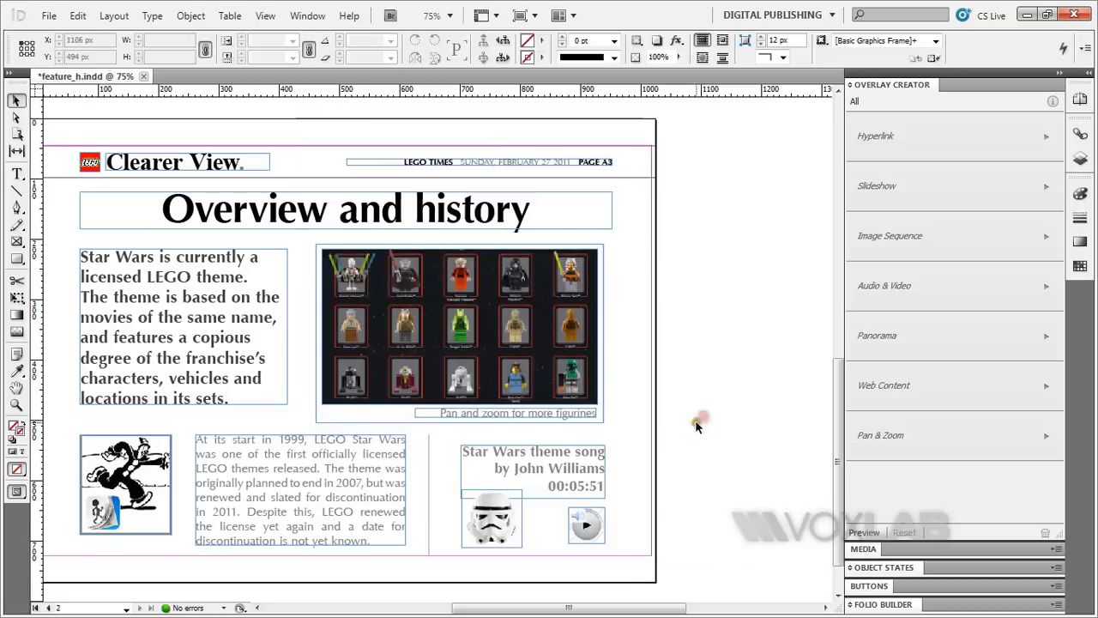
{"action": "left_click", "coordinate": [577, 532]}
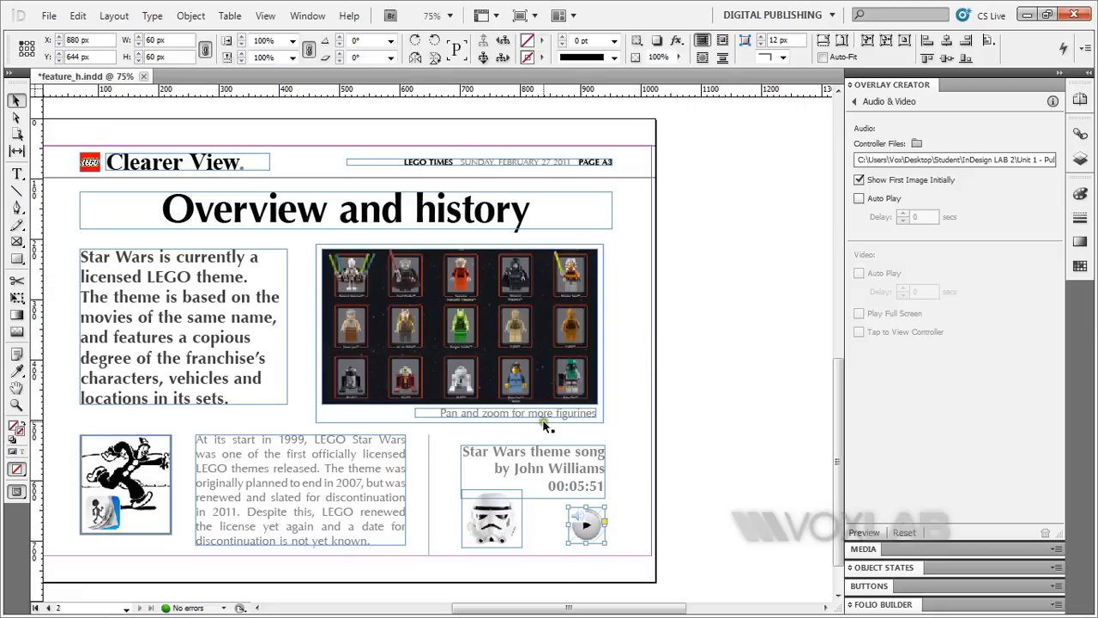
{"action": "left_click", "coordinate": [50, 17]}
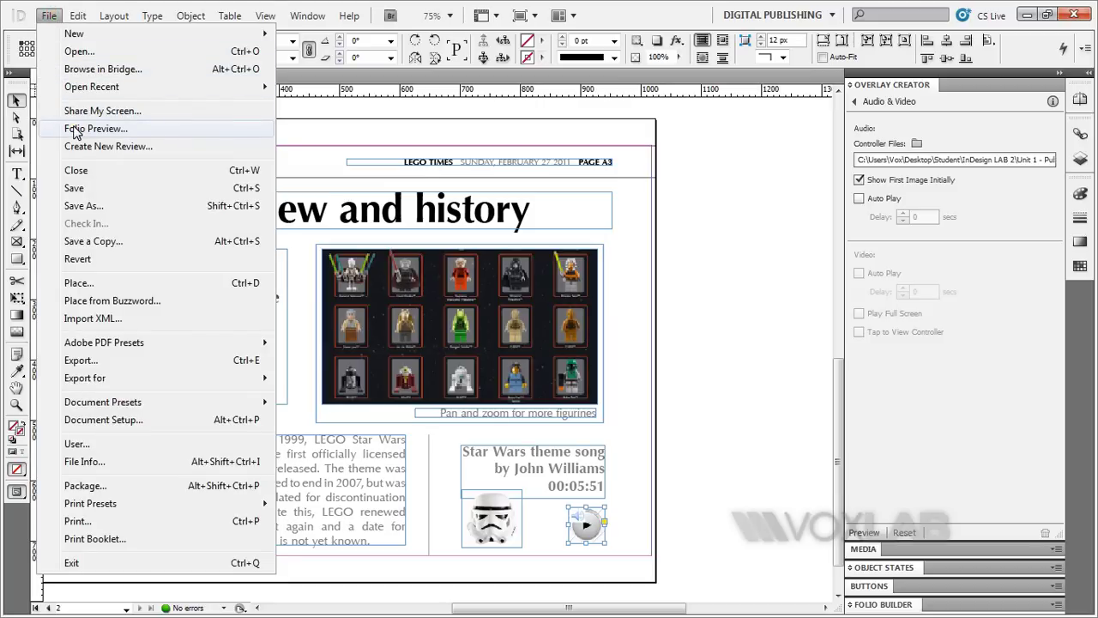
{"action": "left_click", "coordinate": [49, 15]}
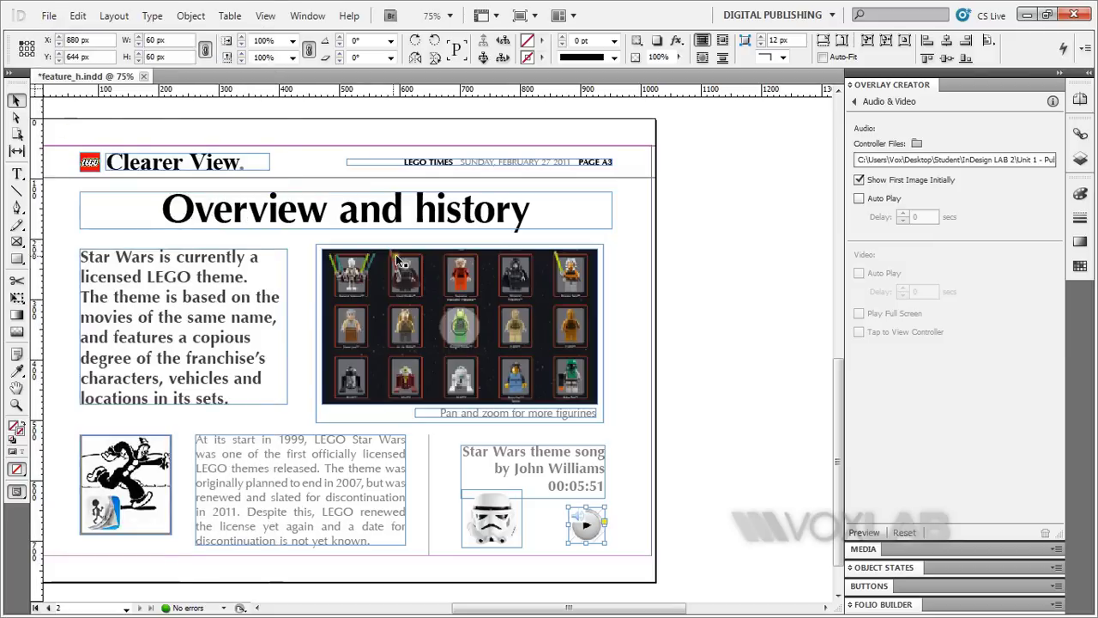
{"action": "left_click", "coordinate": [679, 337]}
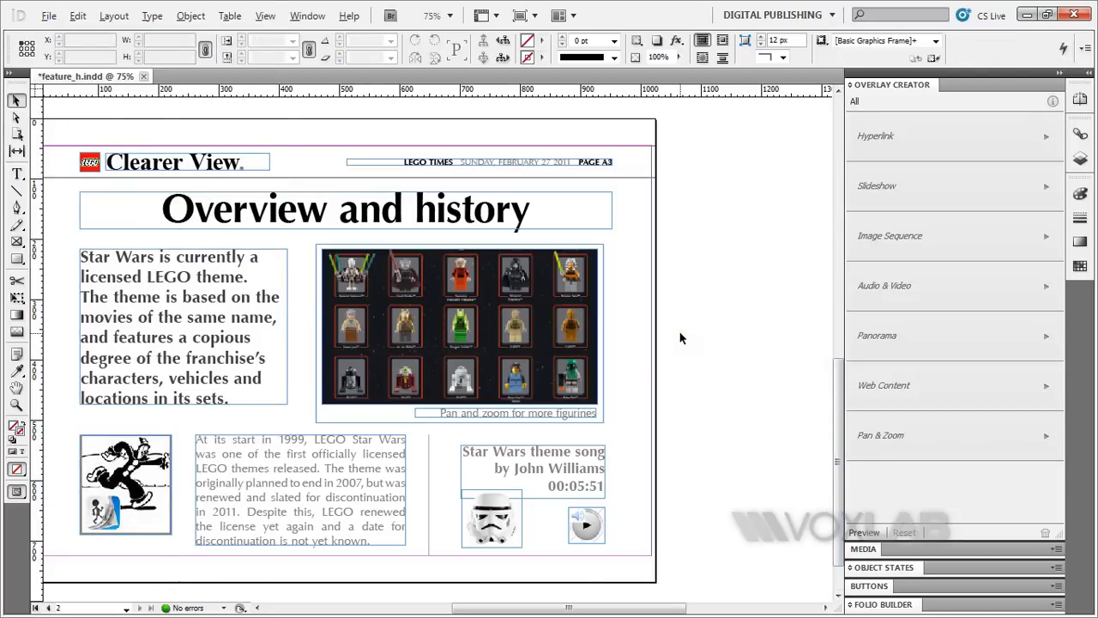
In Content Viewer, play, pause, resume and pause the Star Wars theme song.
{"action": "key", "text": "alt+Tab"}
{"action": "key", "text": "alt+Tab"}
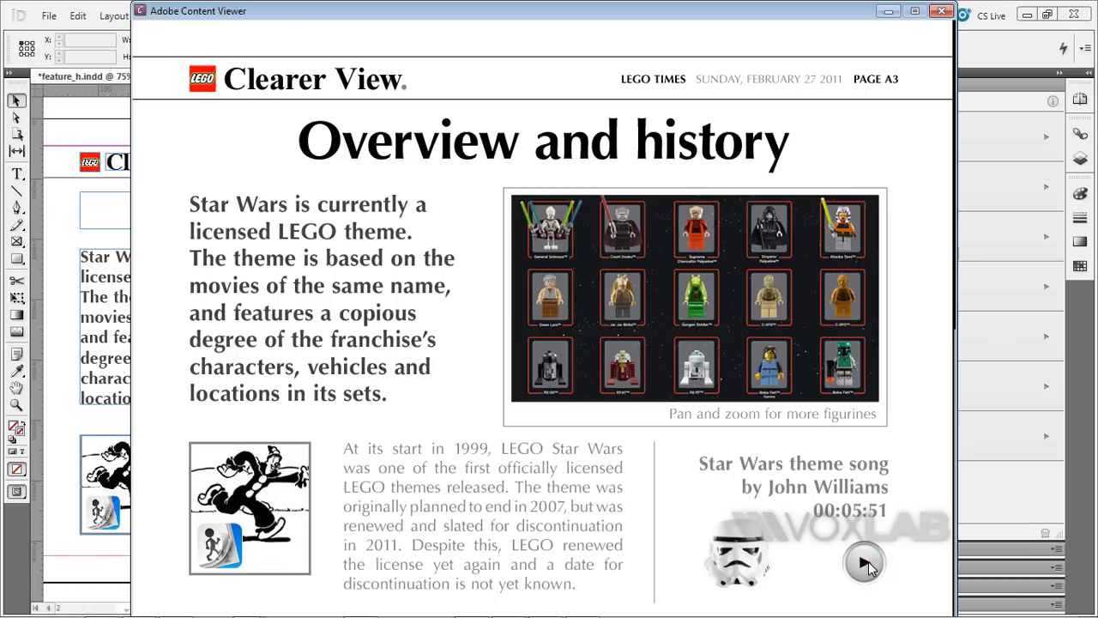
{"action": "left_click", "coordinate": [865, 564]}
{"action": "left_click", "coordinate": [864, 563]}
{"action": "left_click", "coordinate": [864, 563]}
{"action": "left_click", "coordinate": [865, 563]}
{"action": "left_click", "coordinate": [460, 508]}
{"action": "left_click", "coordinate": [450, 485]}
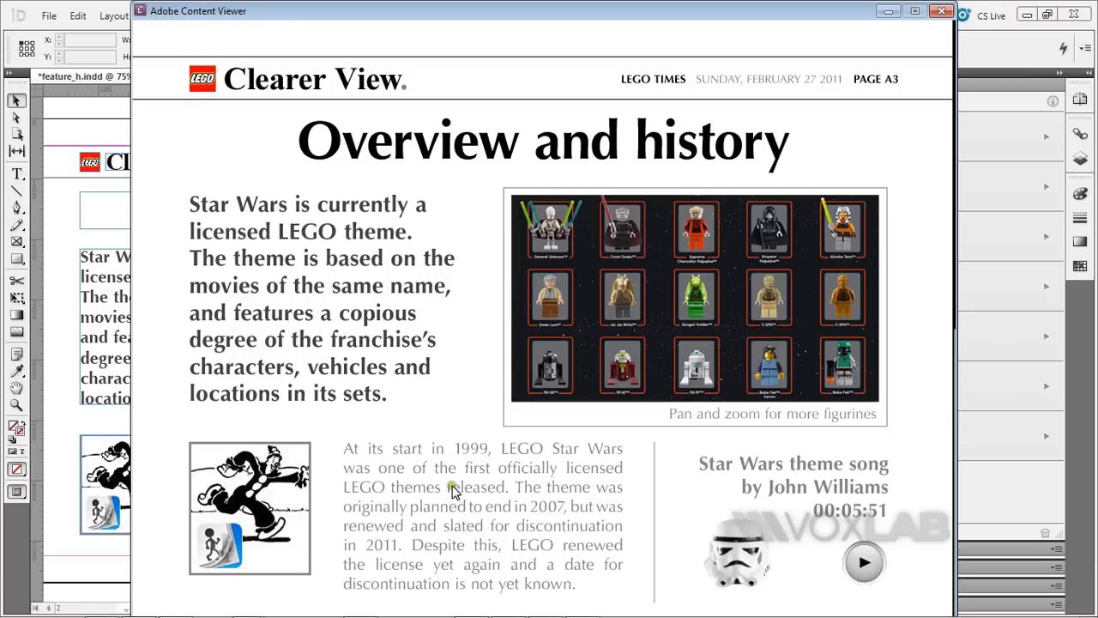